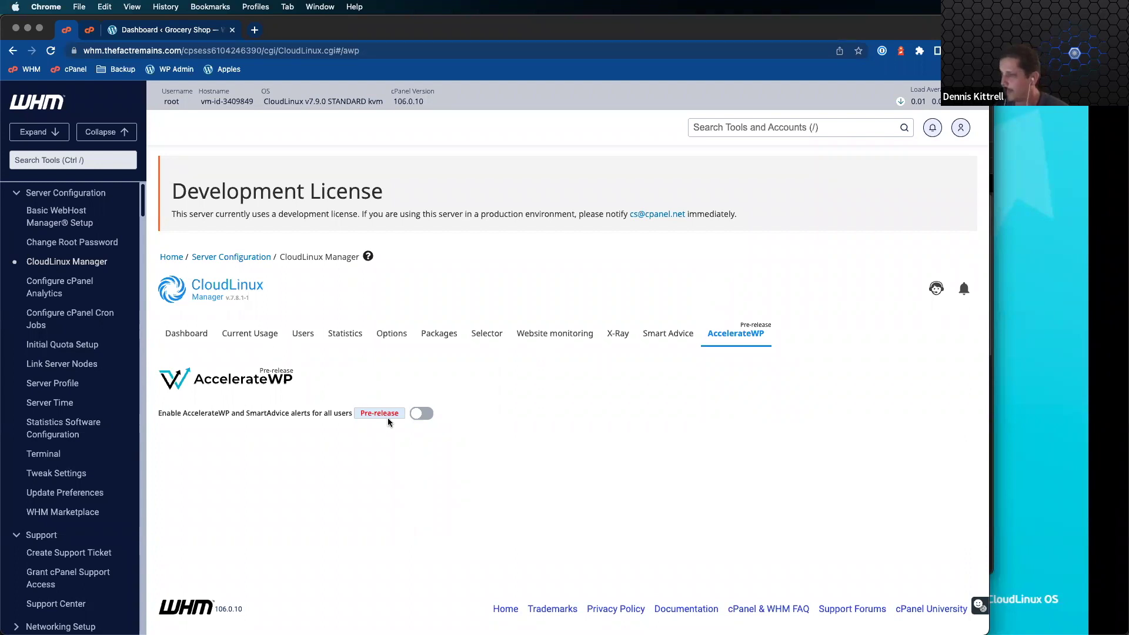
Step: Enable AccelerateWP with SmartAdvice alerts for all users and confirm the dialog
left_click(417, 415)
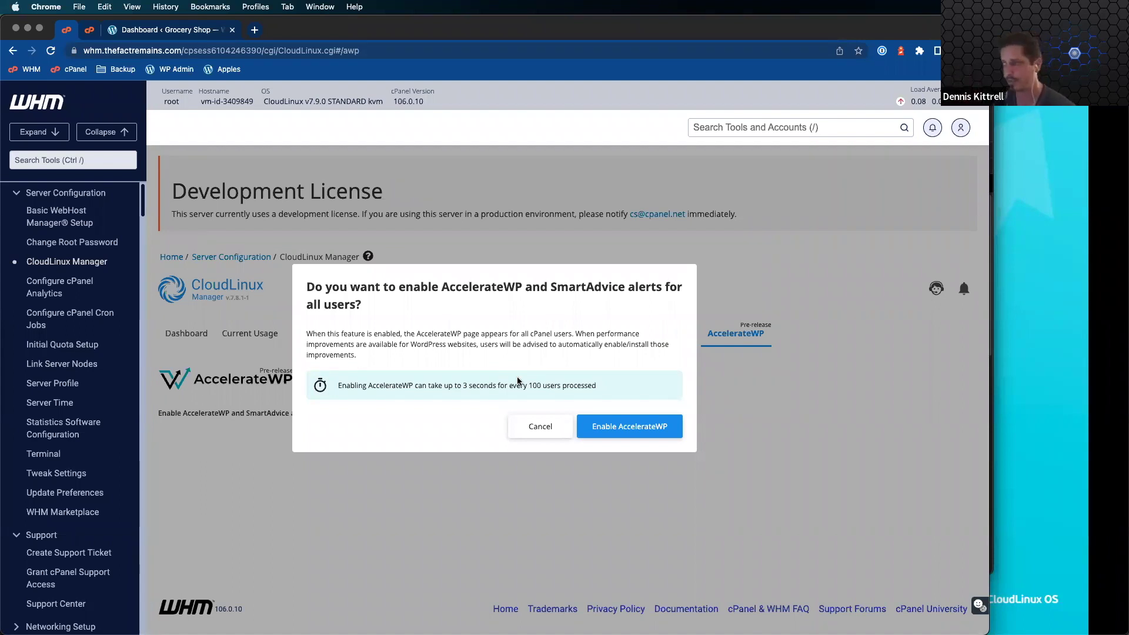
left_click(630, 427)
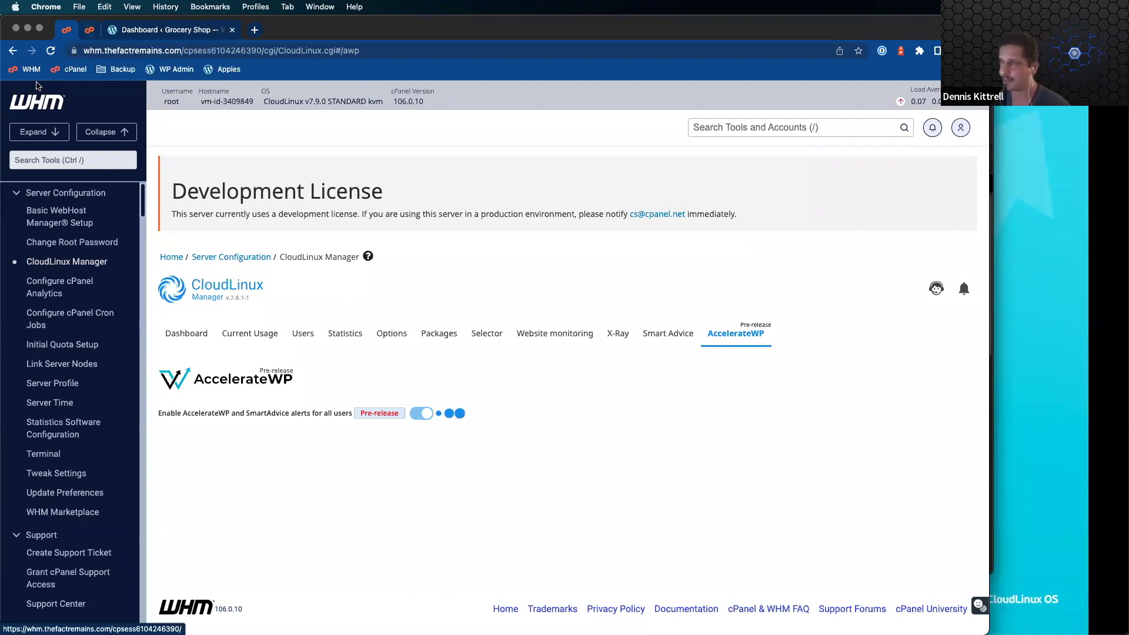
Step: Compare the cPanel AccelerateWP tool with WHM's AccelerateWP page showing 52 active users and 3 WordPress sites
left_click(88, 30)
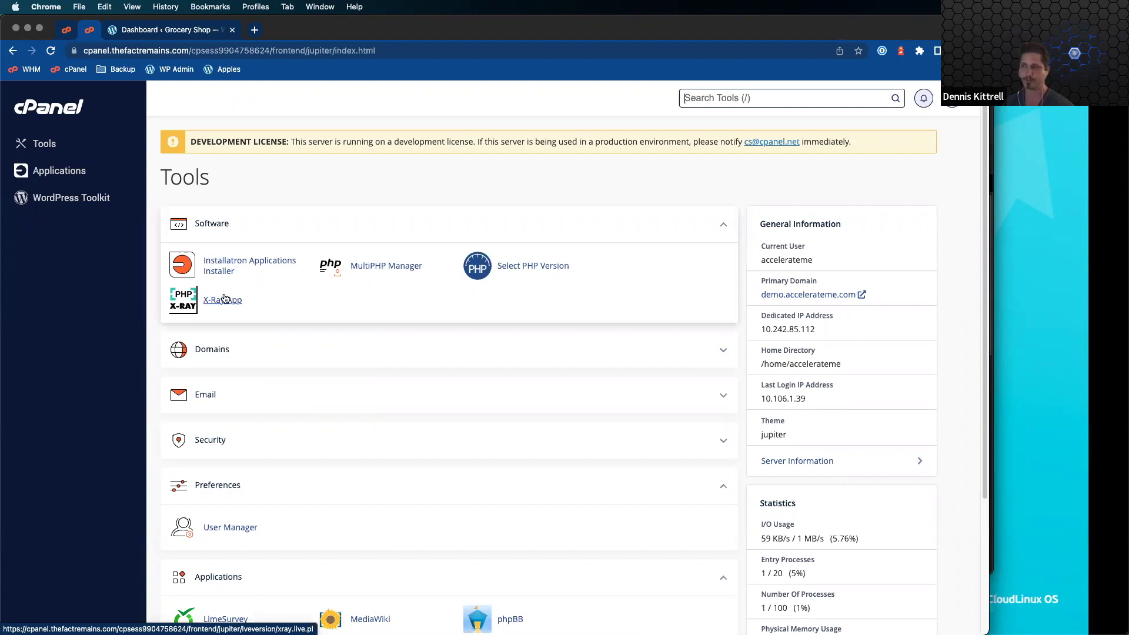
left_click(63, 32)
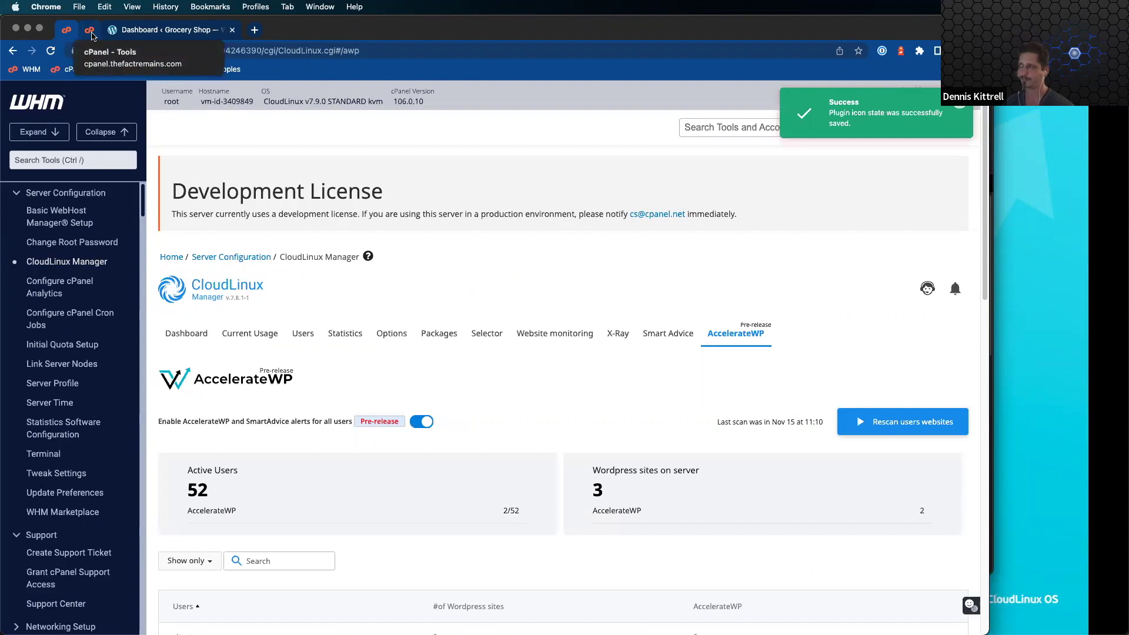
left_click(92, 35)
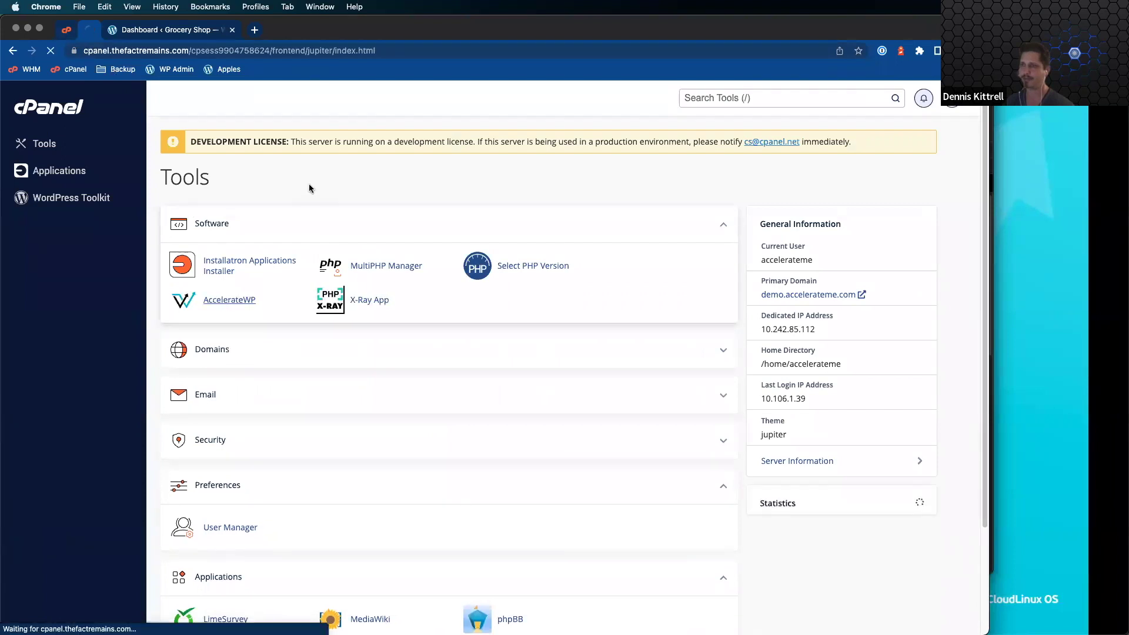
Step: Check the WordPress dashboard's SmartAdvice box recommending AccelerateWP, then return to cPanel's AccelerateWP page
left_click(70, 28)
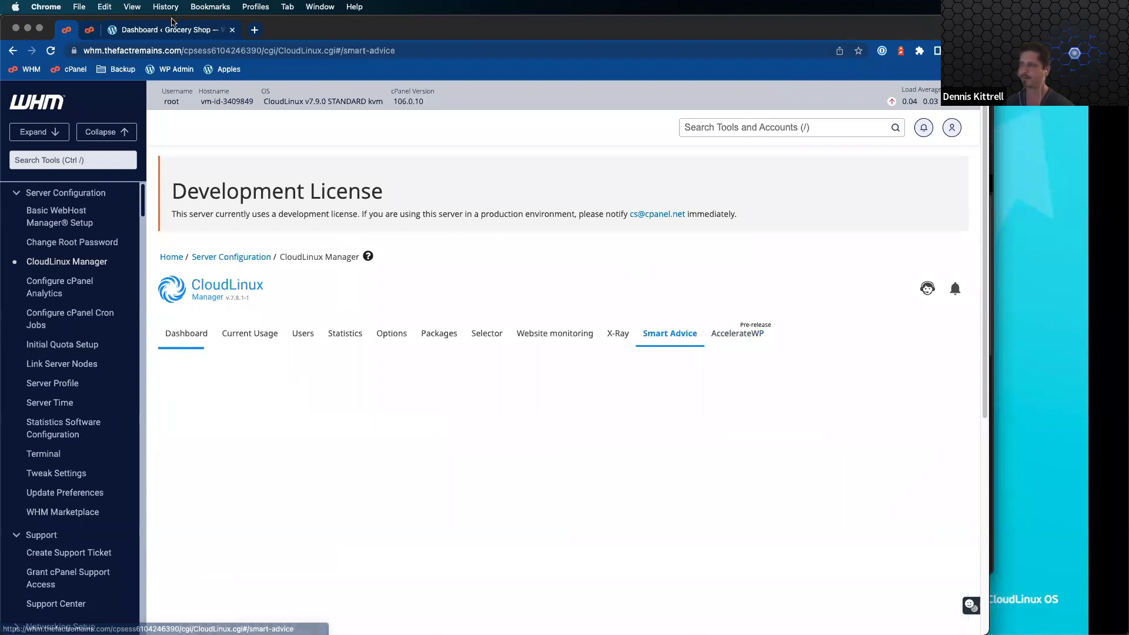
left_click(89, 29)
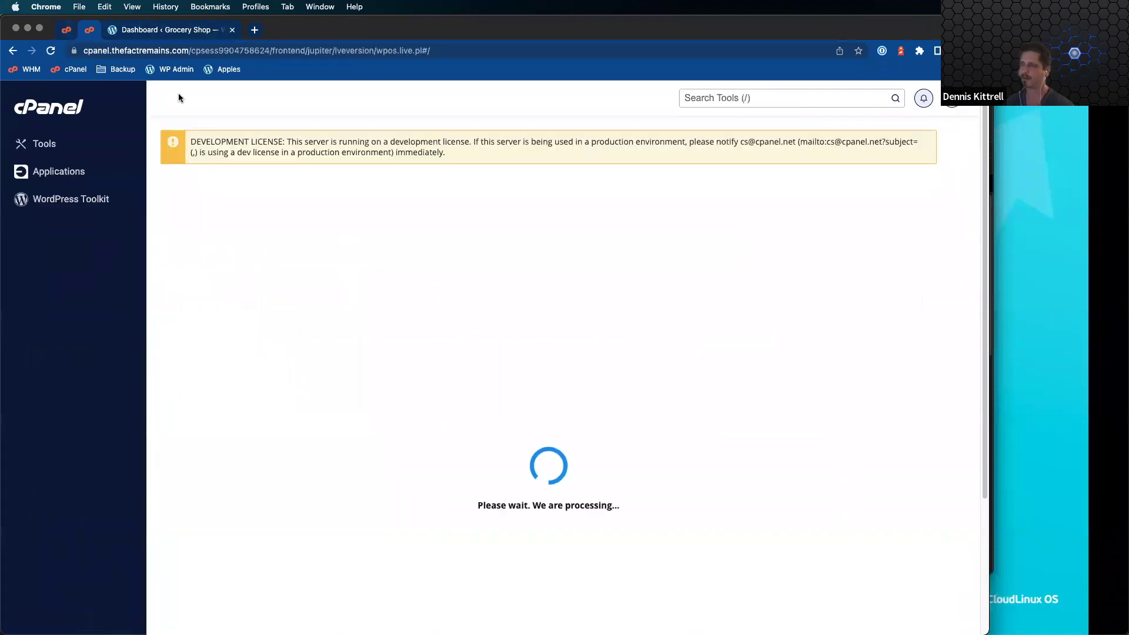
left_click(147, 31)
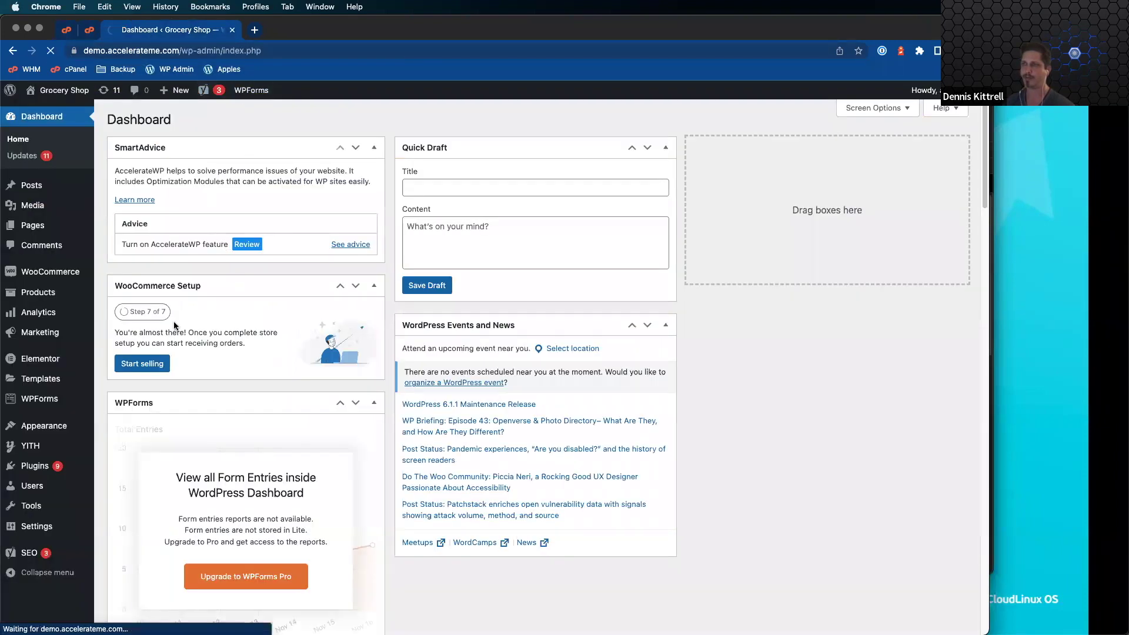
mouse_move(61, 476)
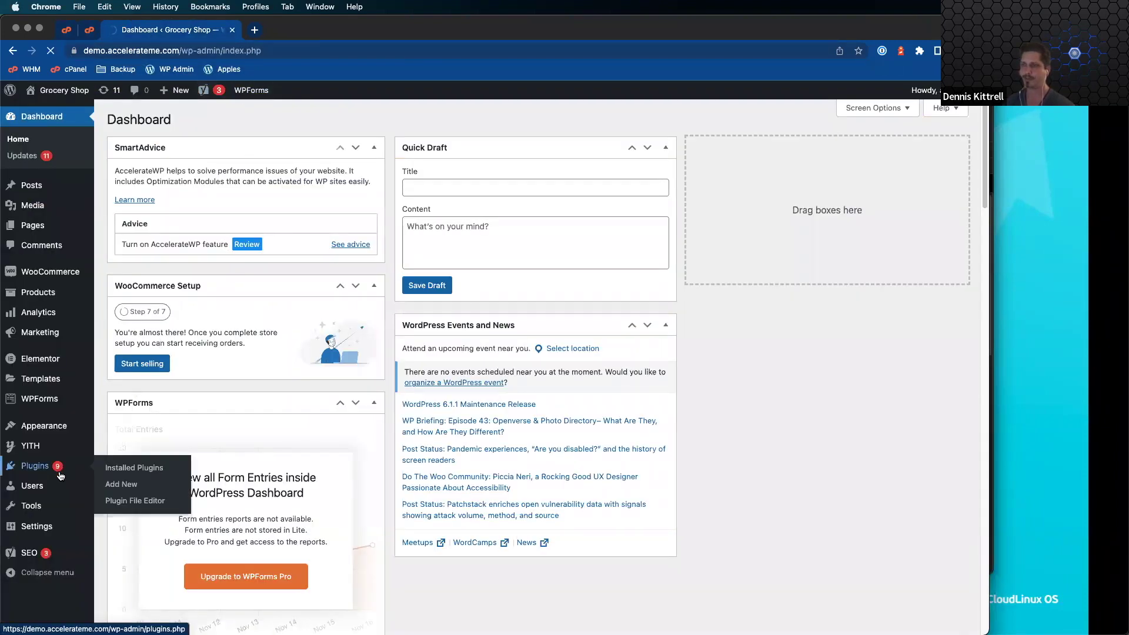
mouse_move(37, 529)
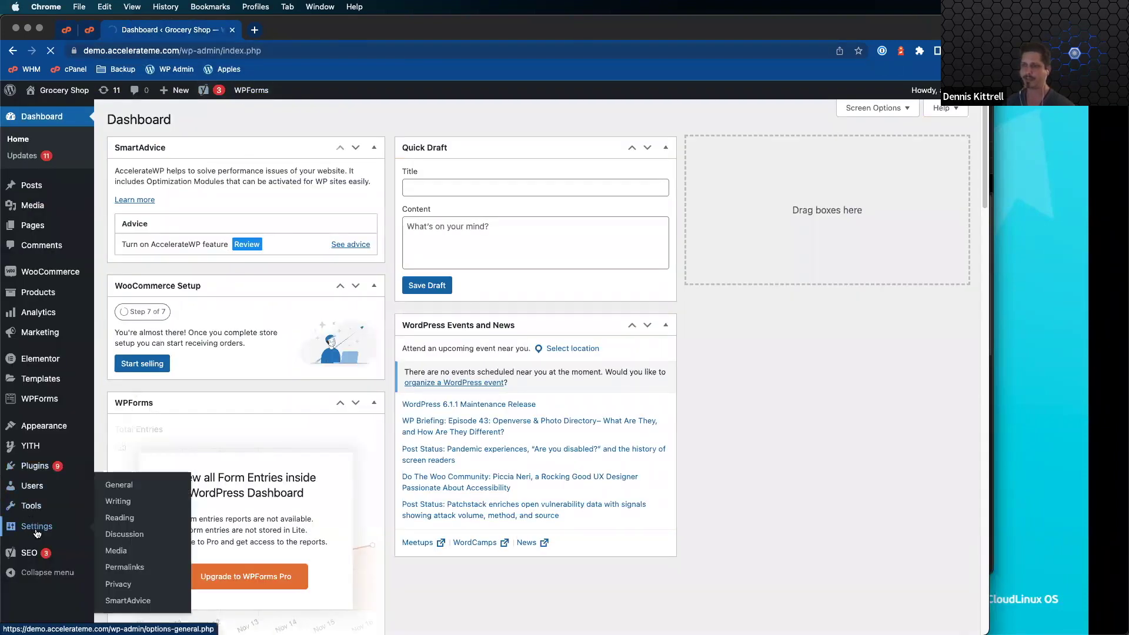
left_click(88, 31)
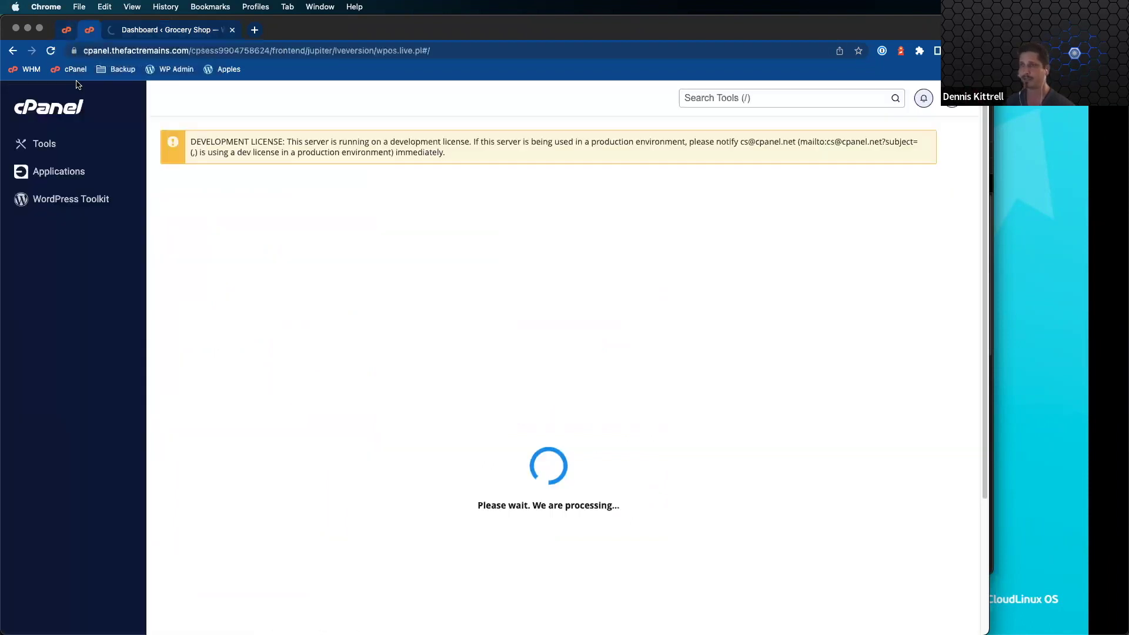
Step: Review WHM's Smart Advice list with its two Turn on AccelerateWP suggestions
left_click(65, 32)
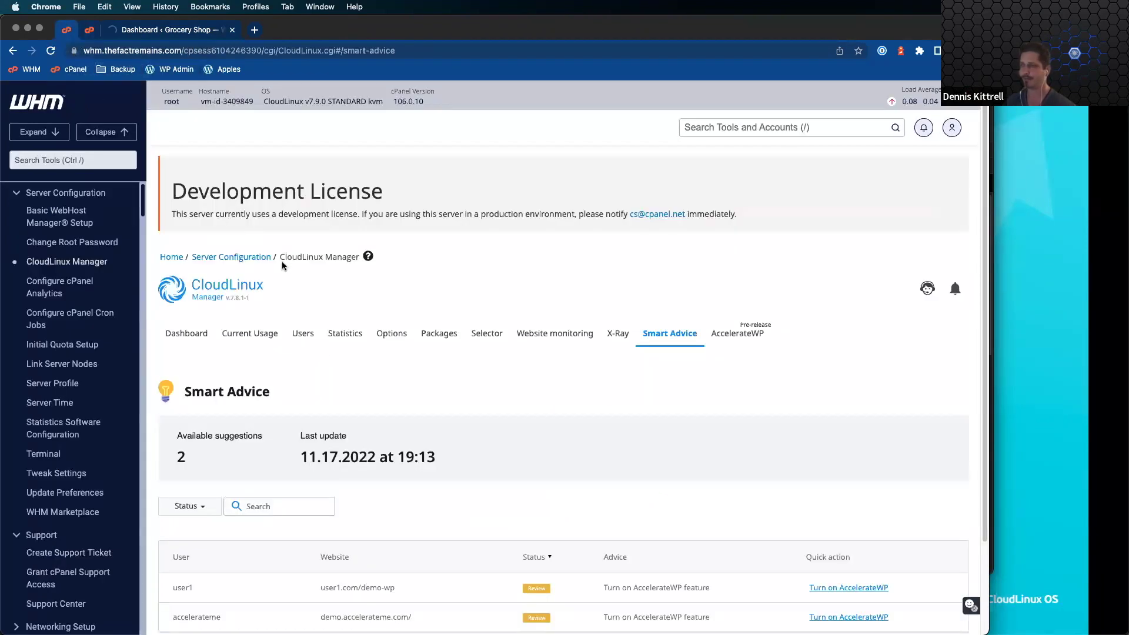
scroll(644, 394, "down", 1)
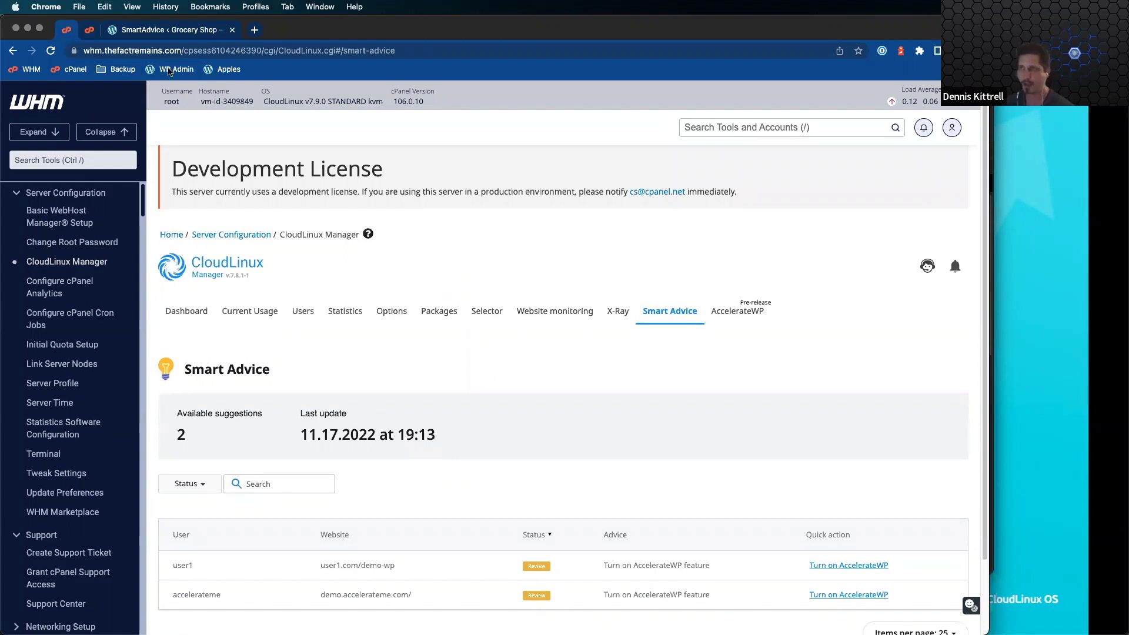
Step: Look at the WordPress SmartAdvice page and highlight the AccelerateWP advice description
left_click(89, 30)
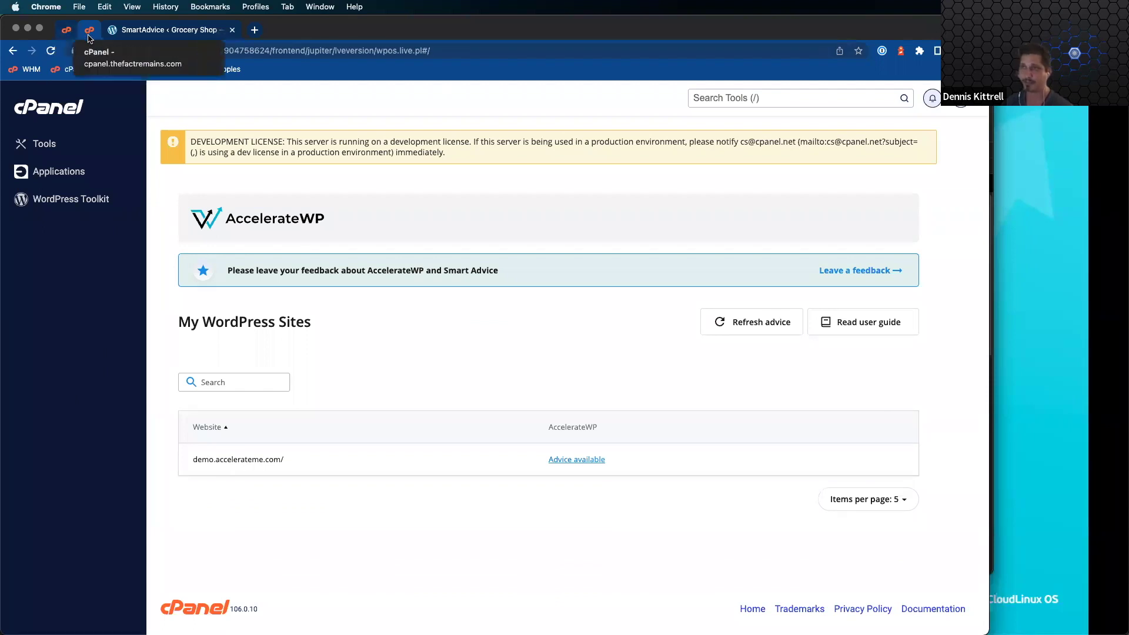
left_click(126, 33)
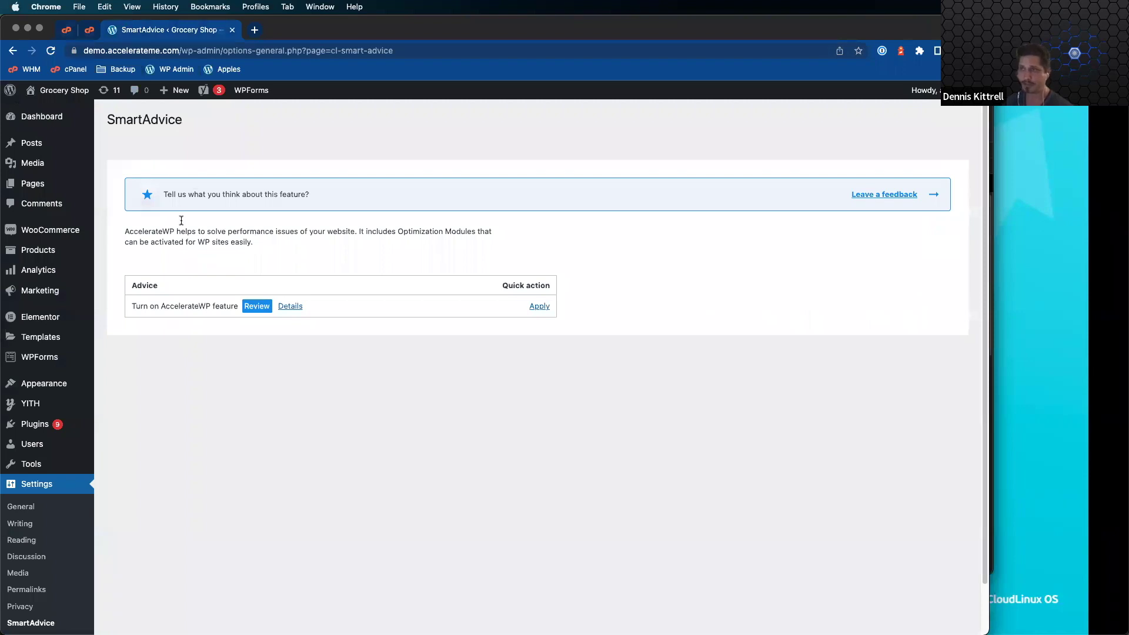
triple_click(142, 227)
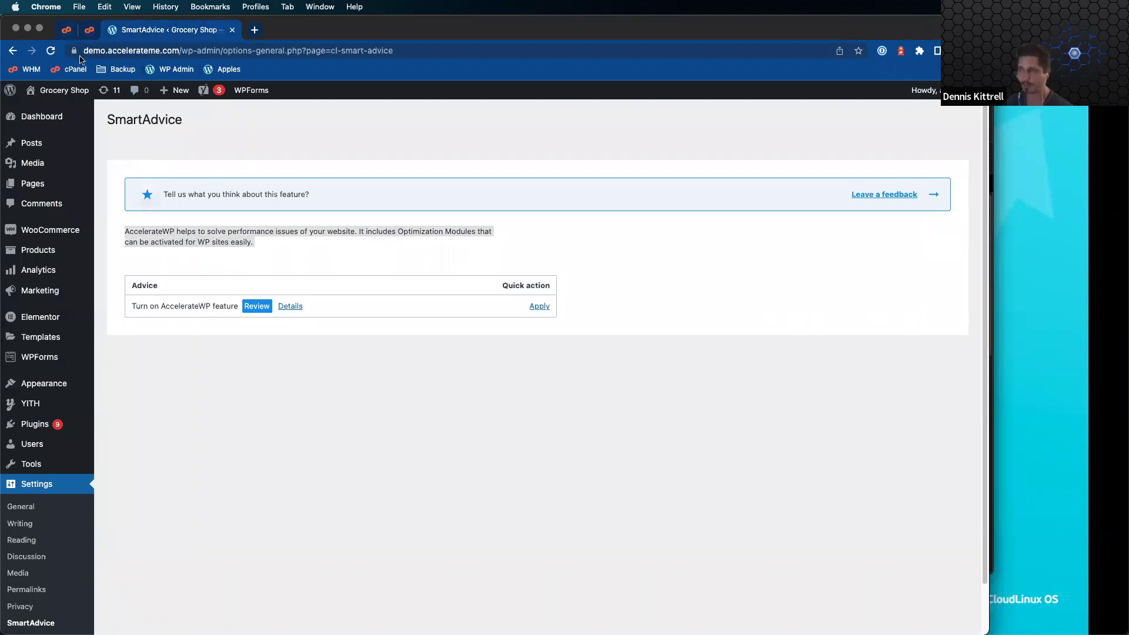
Step: In WHM's Smart Advice list, highlight the demo.accelerateme.com website entry
left_click(67, 31)
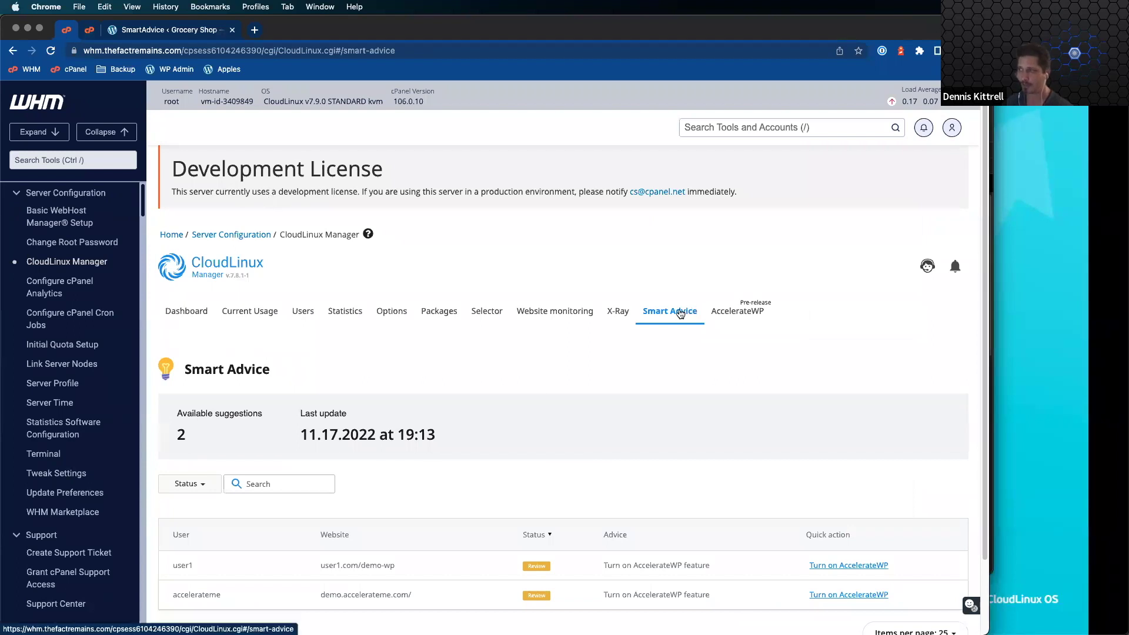
scroll(340, 507, "down", 3)
left_click_drag(318, 507, 456, 512)
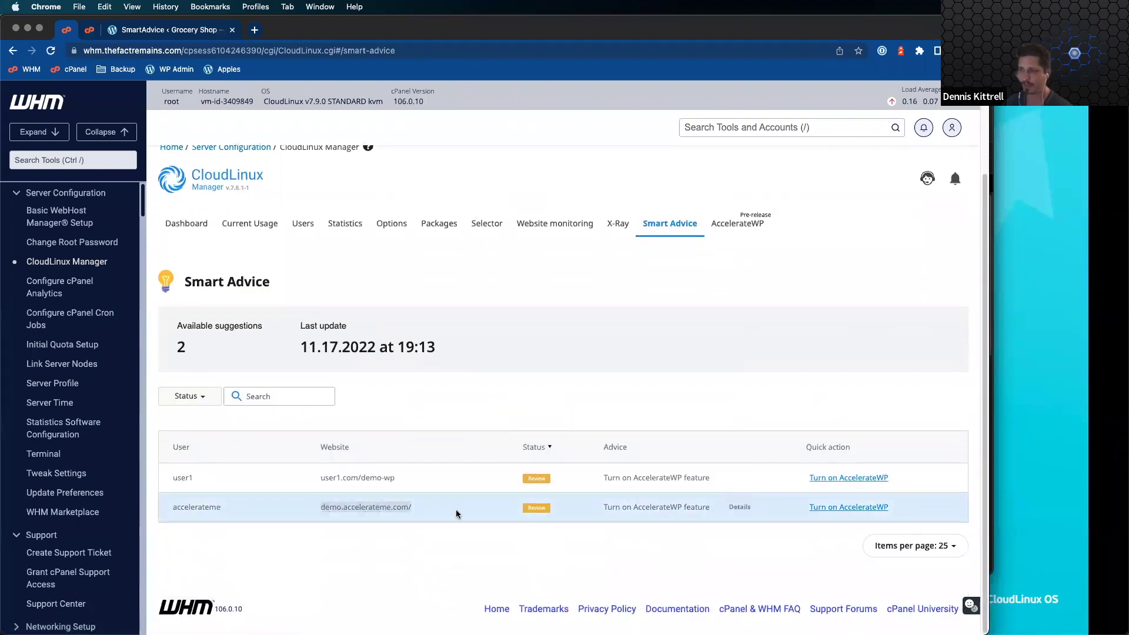
Step: Apply the AccelerateWP advice to demo.accelerateme.com from cPanel's My WordPress Sites page
left_click(89, 35)
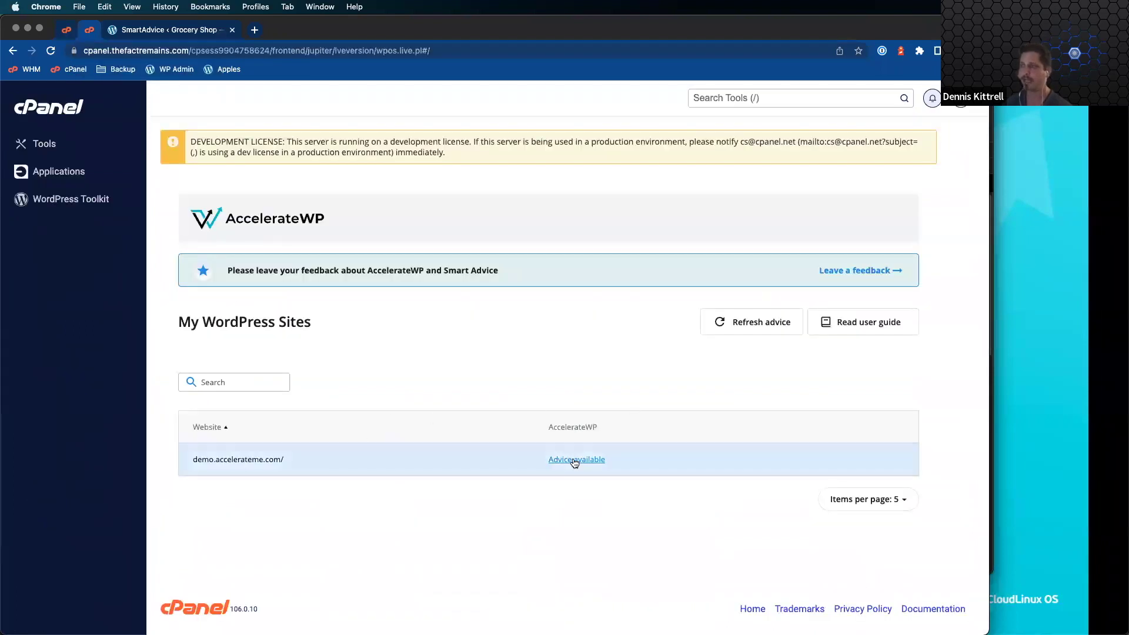
left_click(574, 461)
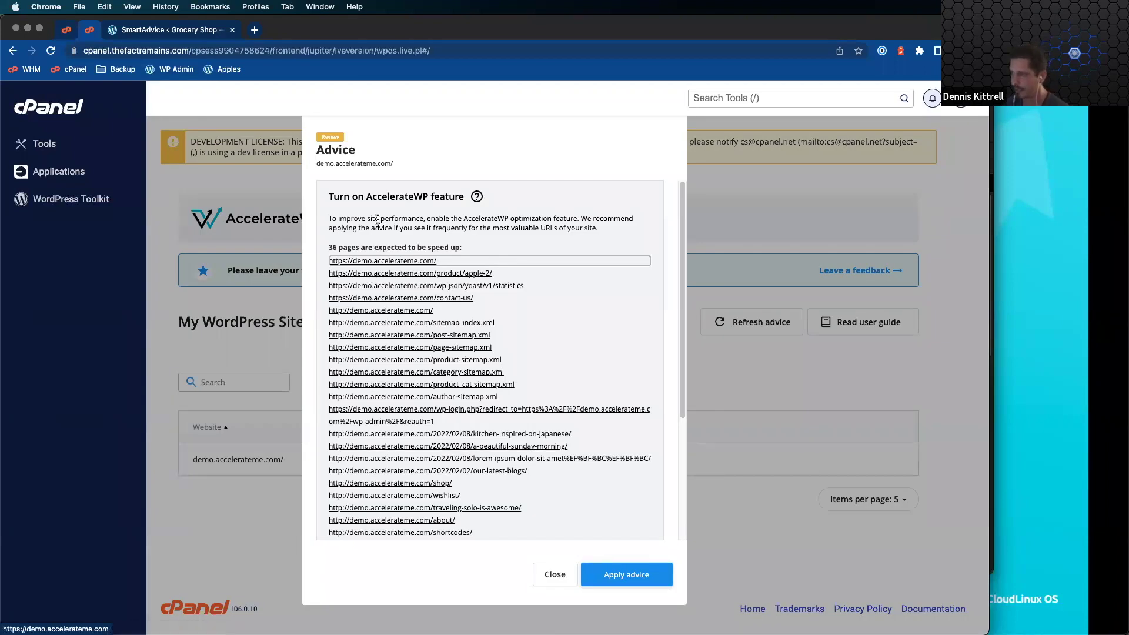
left_click(619, 581)
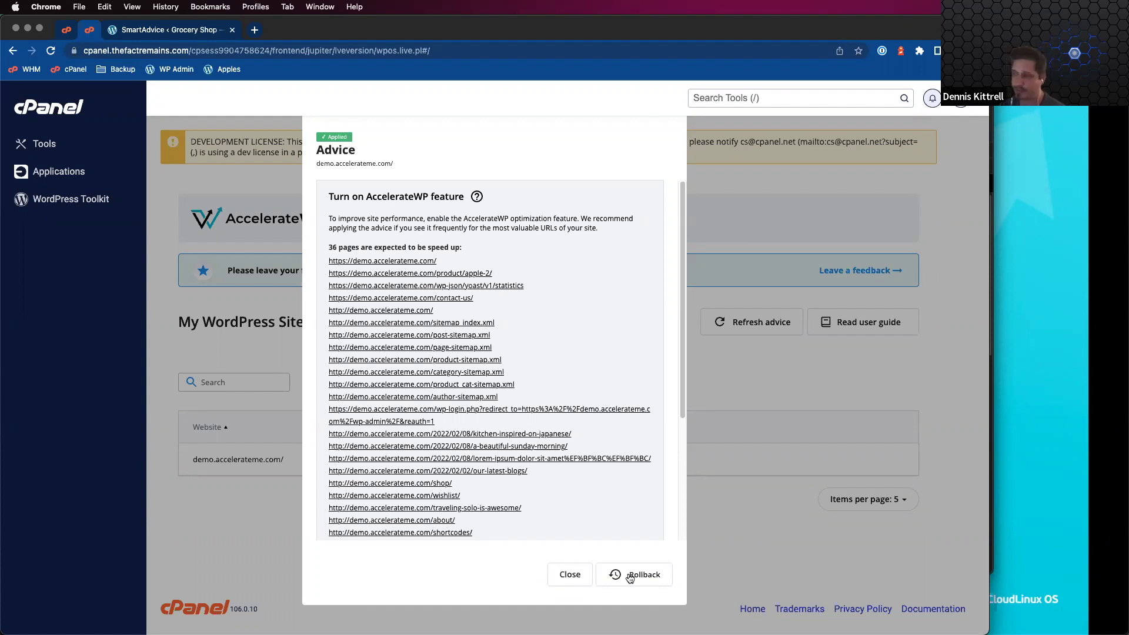
left_click(580, 577)
Step: Reload the WordPress SmartAdvice and WHM Smart Advice pages to refresh the advice status
left_click(179, 30)
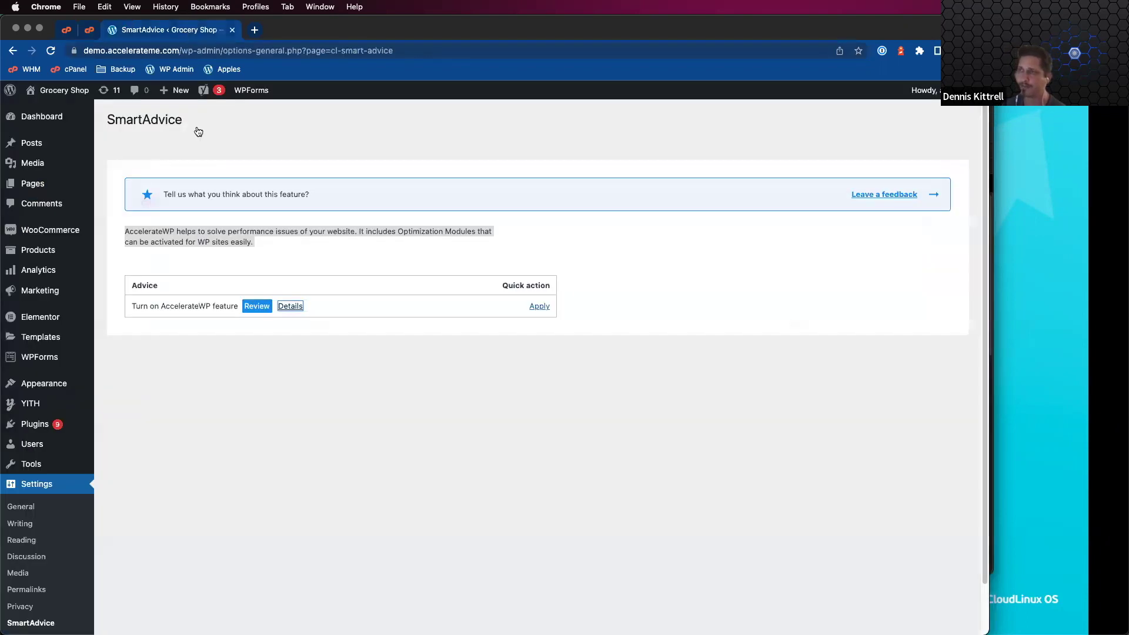
left_click(51, 50)
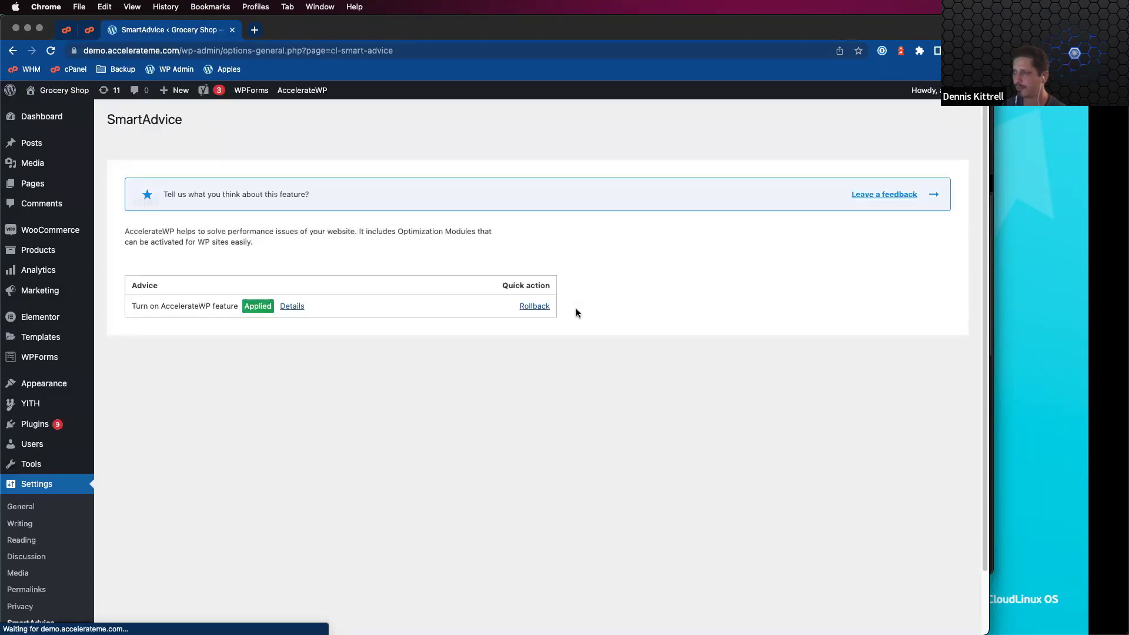
left_click(66, 29)
left_click(52, 52)
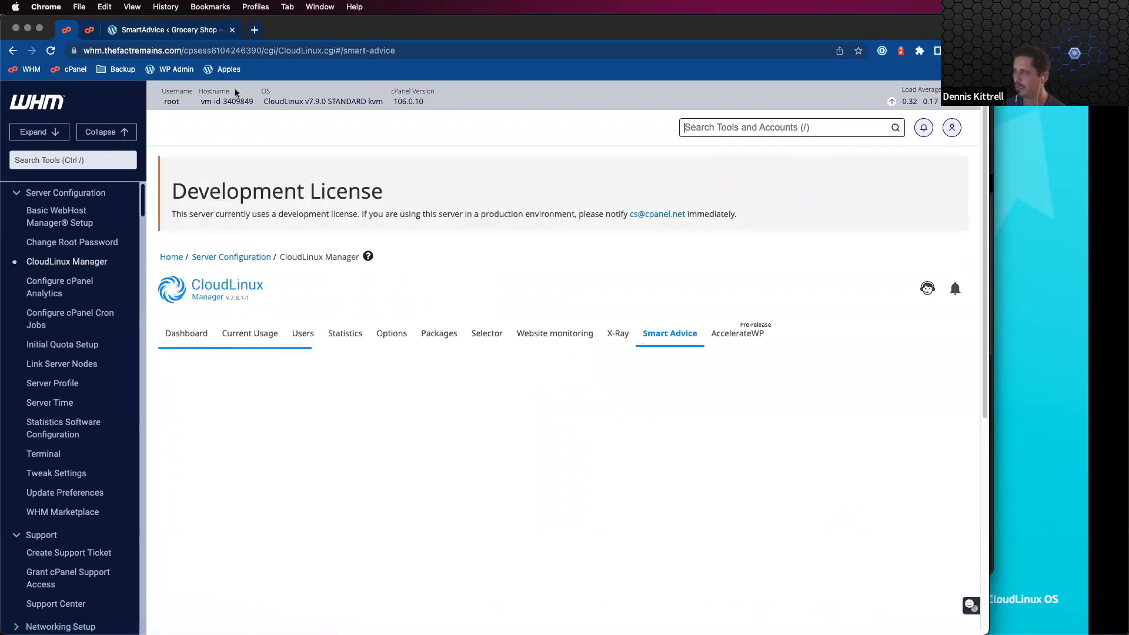
Step: Confirm the site is Active in cPanel and open WordPress's AccelerateWP settings page
left_click(88, 30)
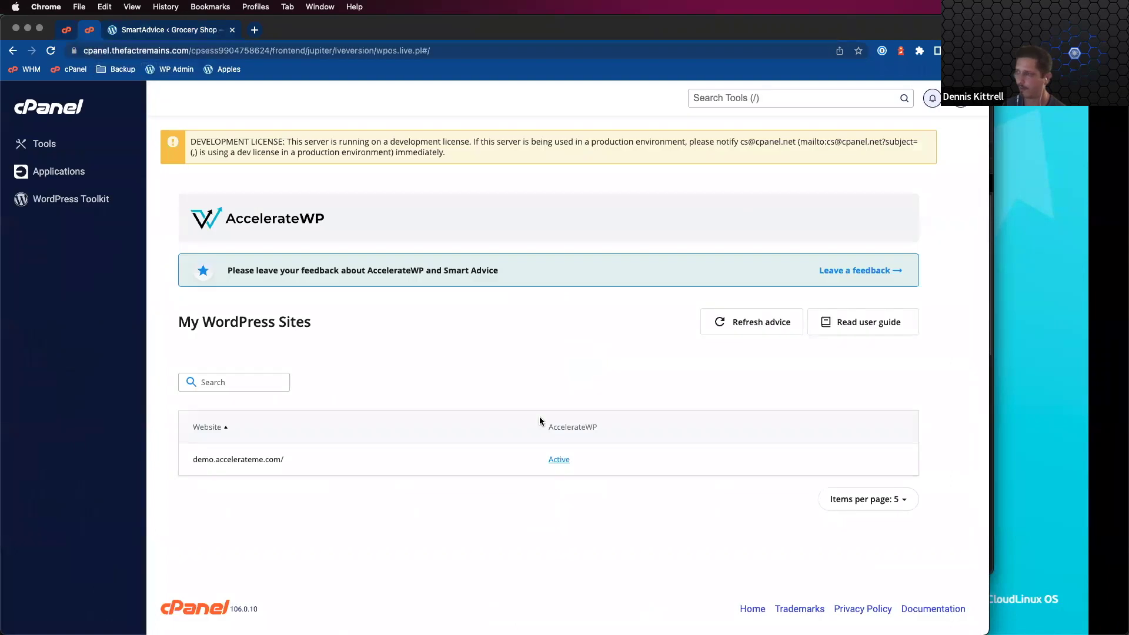
left_click(66, 31)
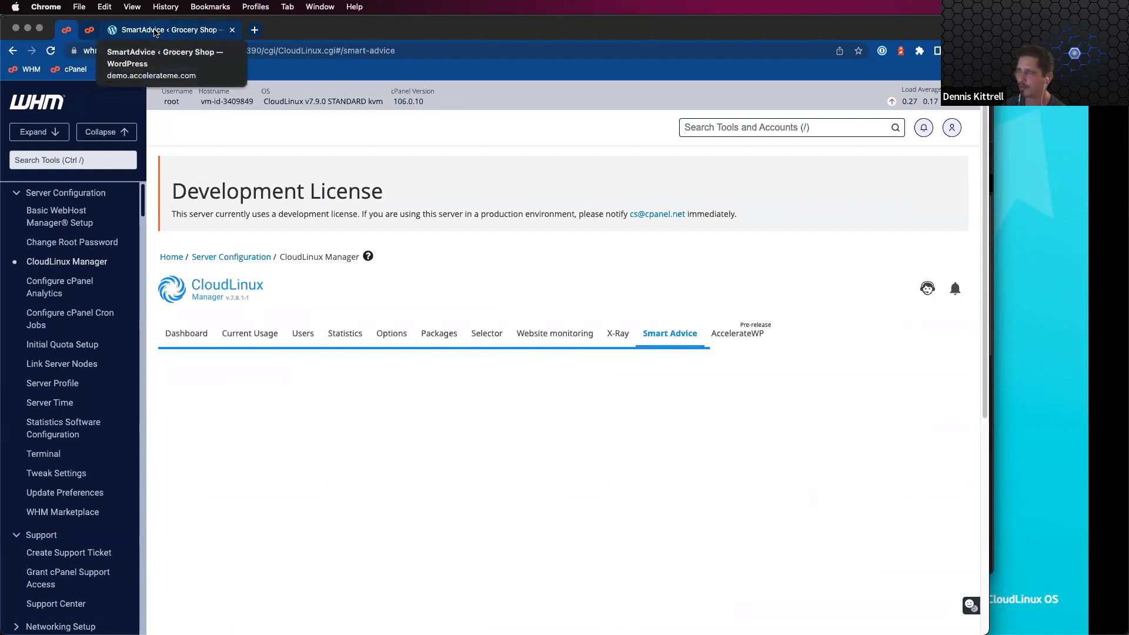
left_click(155, 33)
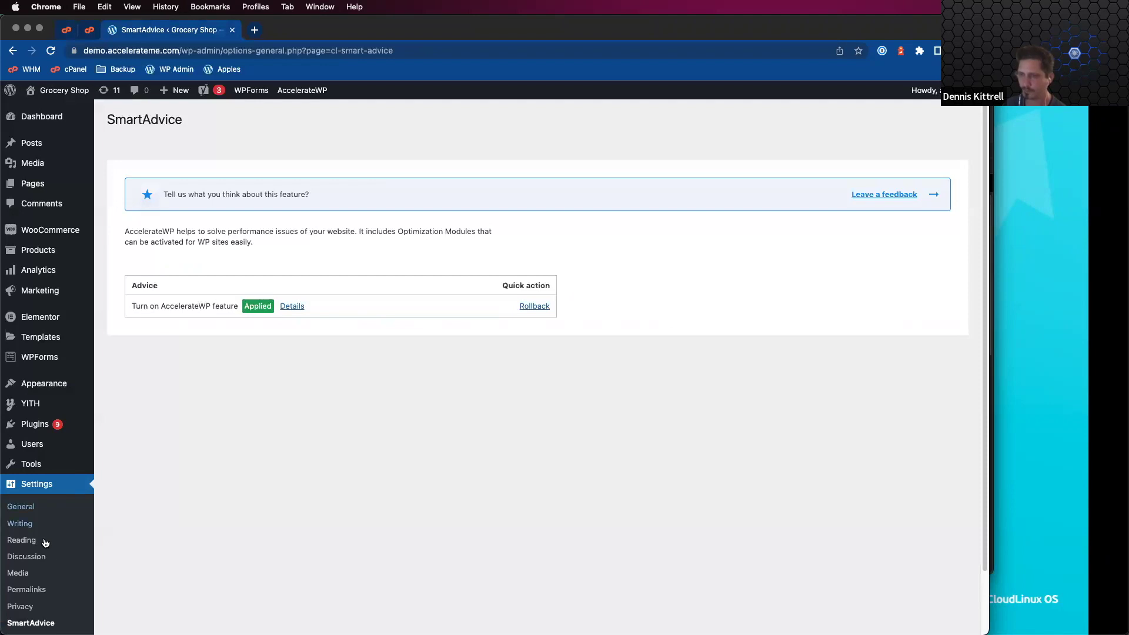
scroll(45, 547, "down", 2)
left_click(69, 568)
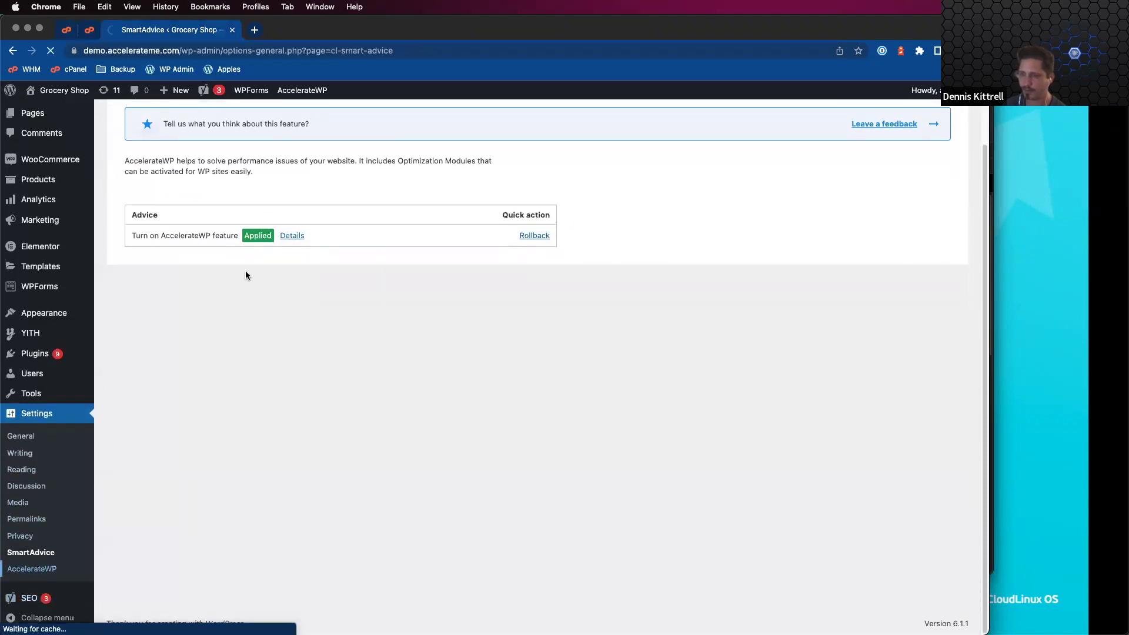
Step: Open the Applied advice details for demo.accelerateme.com in WHM's Smart Advice
left_click(69, 29)
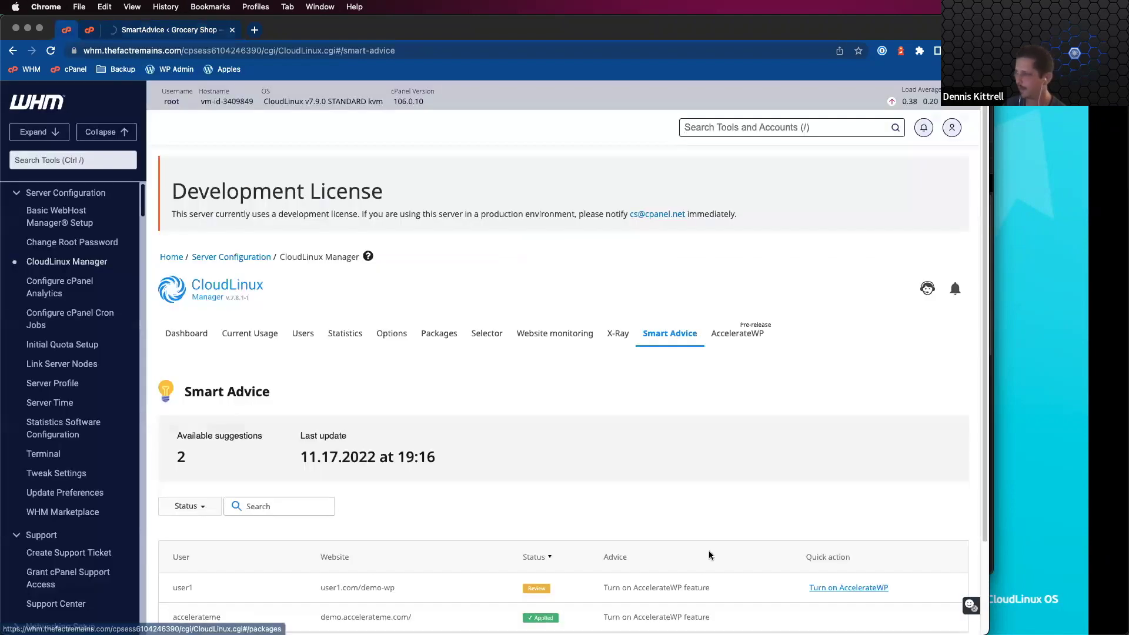
scroll(605, 541, "down", 3)
mouse_move(710, 514)
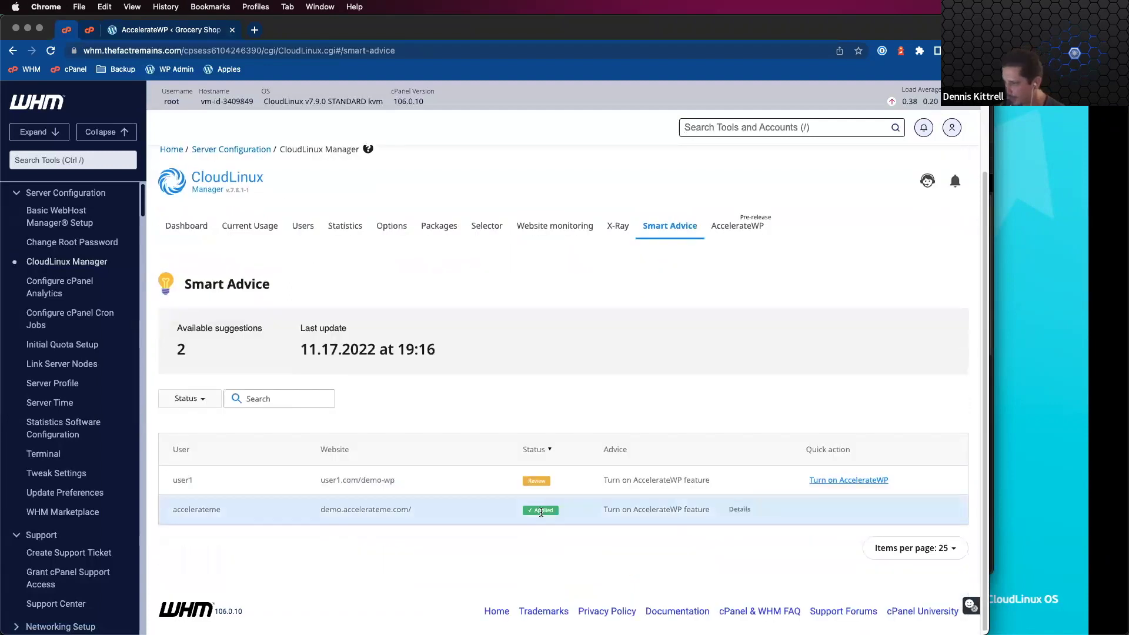
left_click(736, 510)
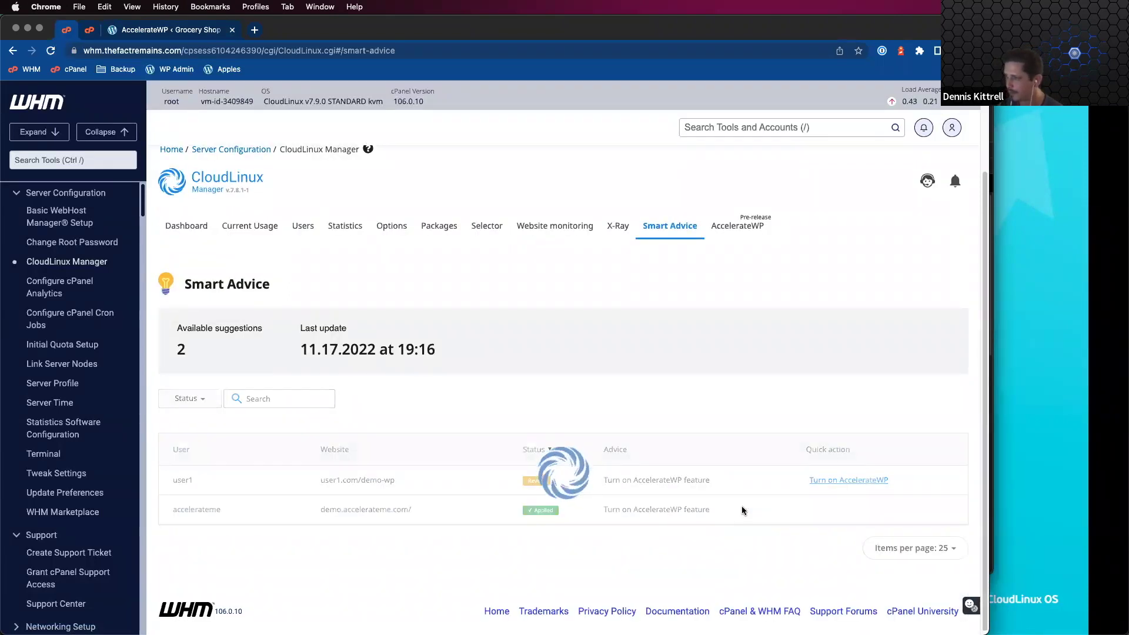